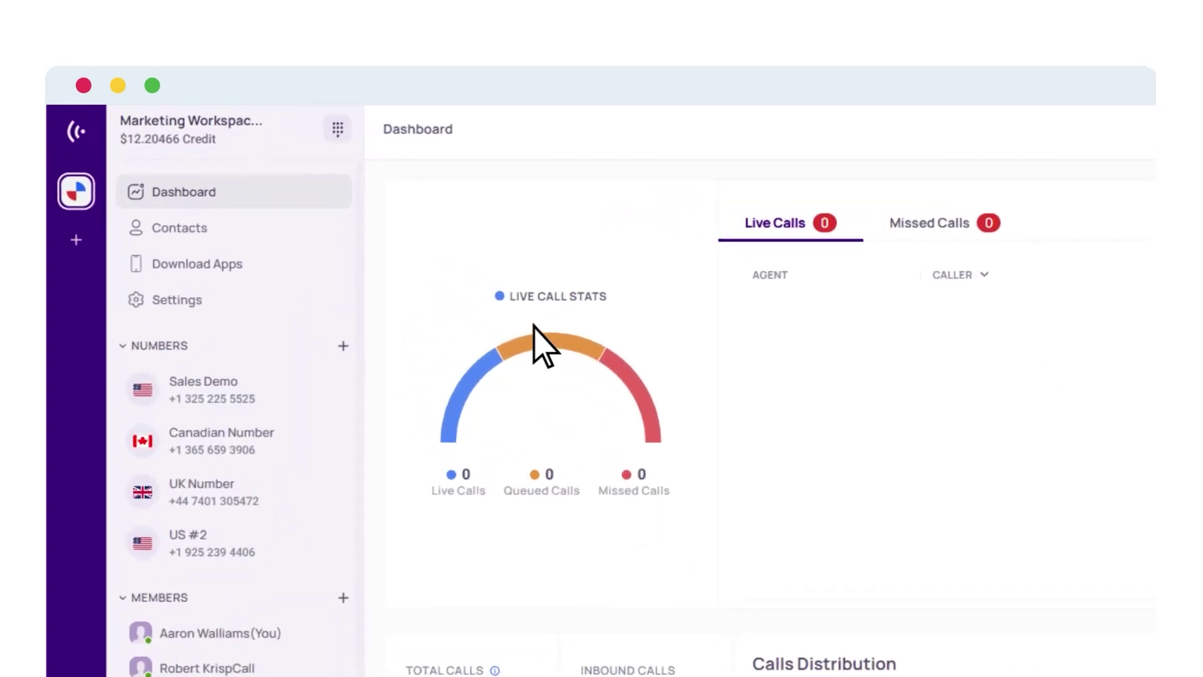
Step: Go to the workspace's My Numbers list and start the A2P 10DLC registration
{"action": "left_click", "coordinate": [184, 308]}
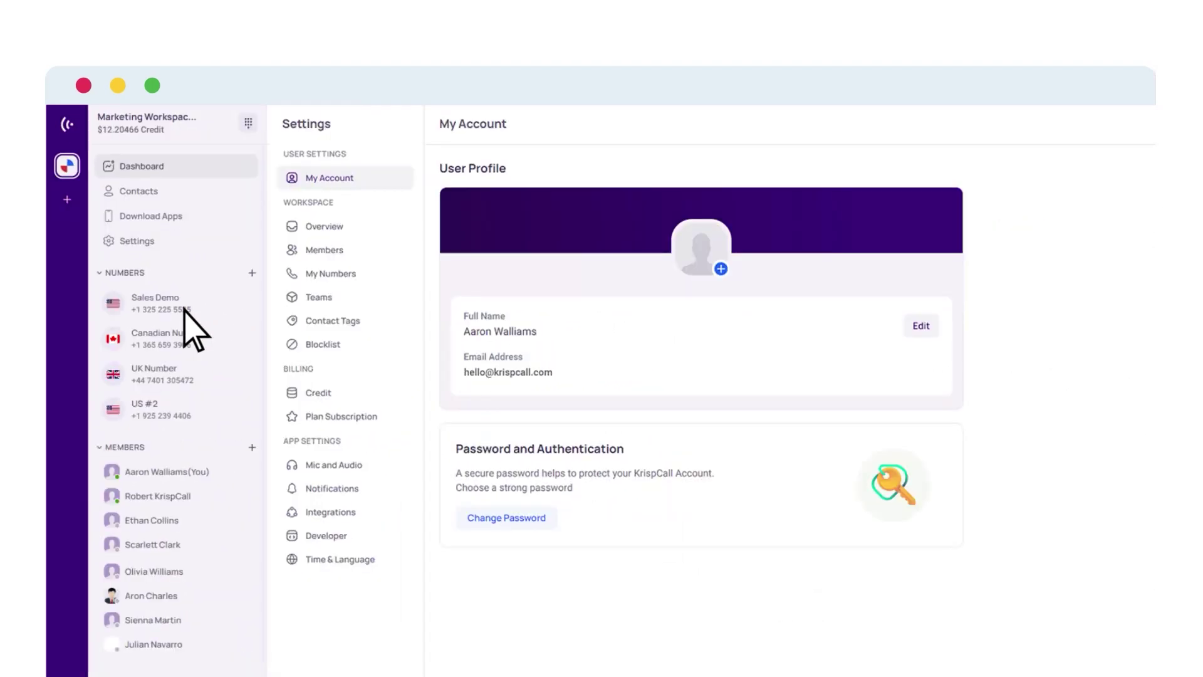
{"action": "left_click", "coordinate": [327, 275]}
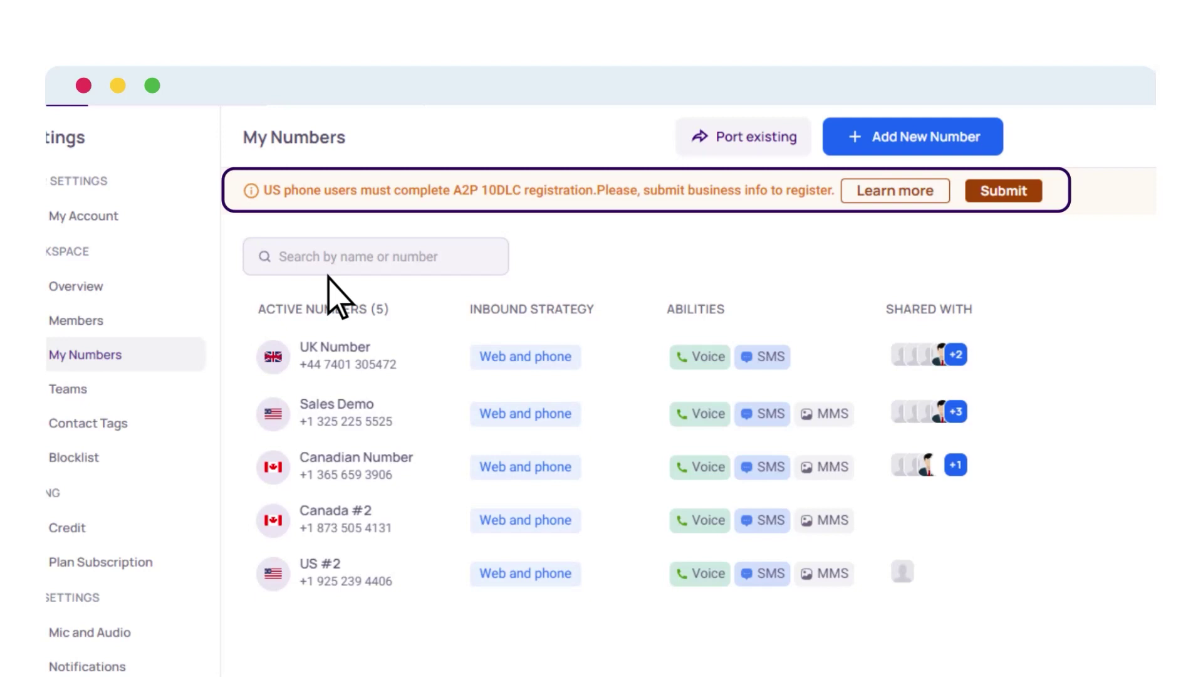
{"action": "left_click", "coordinate": [1002, 191]}
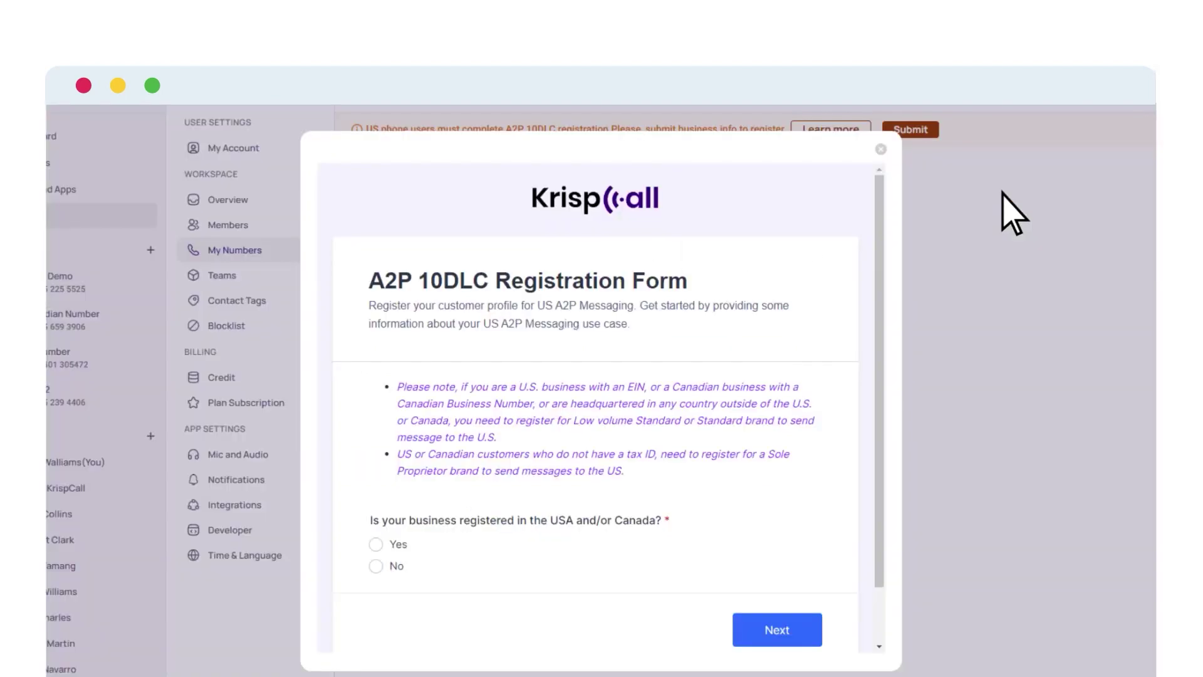
Step: Answer Yes to US/Canada registration and having a tax ID, and agree to register
{"action": "left_click", "coordinate": [376, 544]}
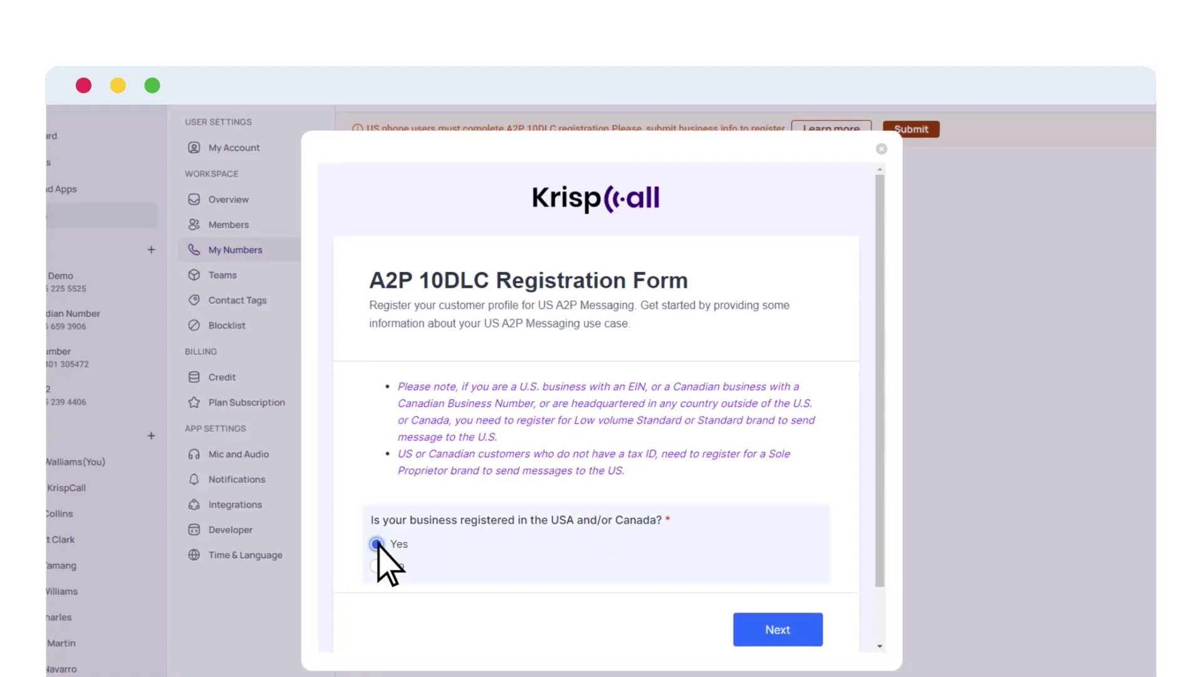
{"action": "left_click", "coordinate": [775, 628]}
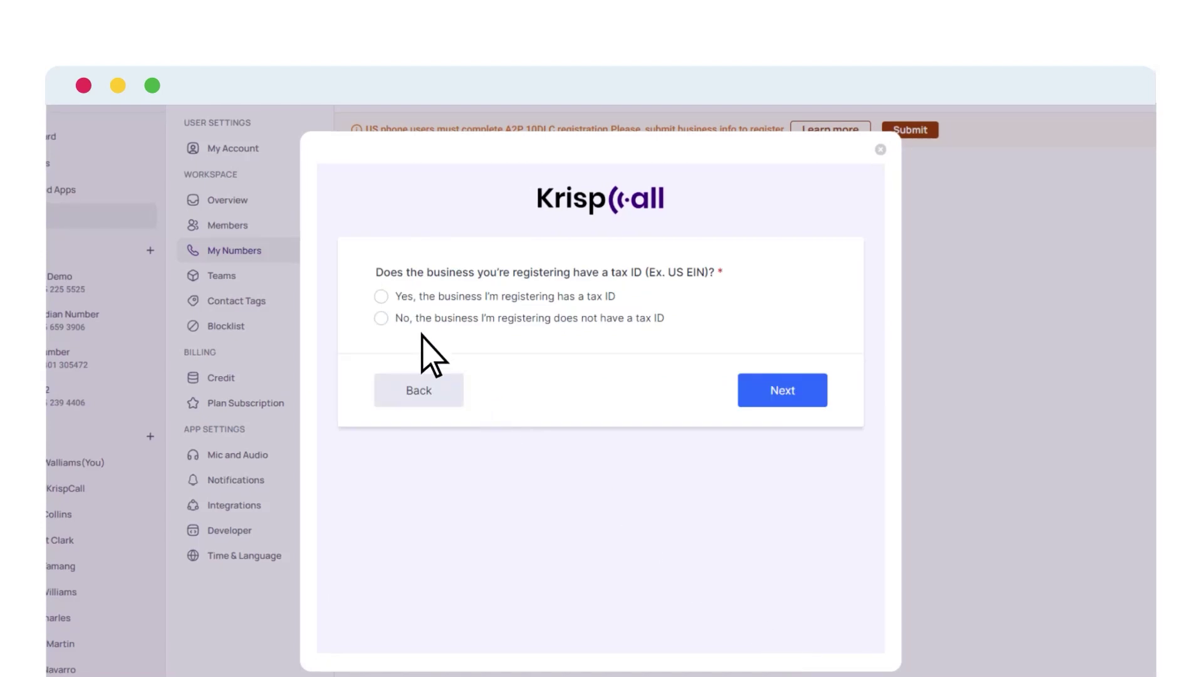
{"action": "left_click", "coordinate": [382, 297]}
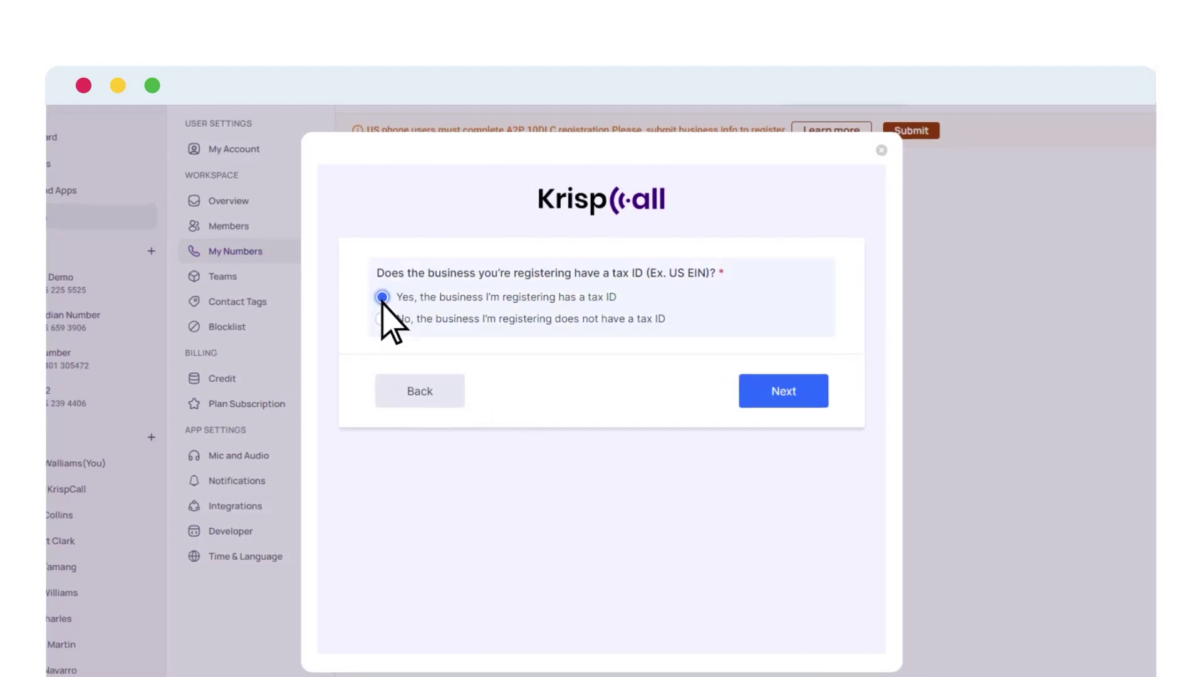
{"action": "left_click", "coordinate": [785, 401]}
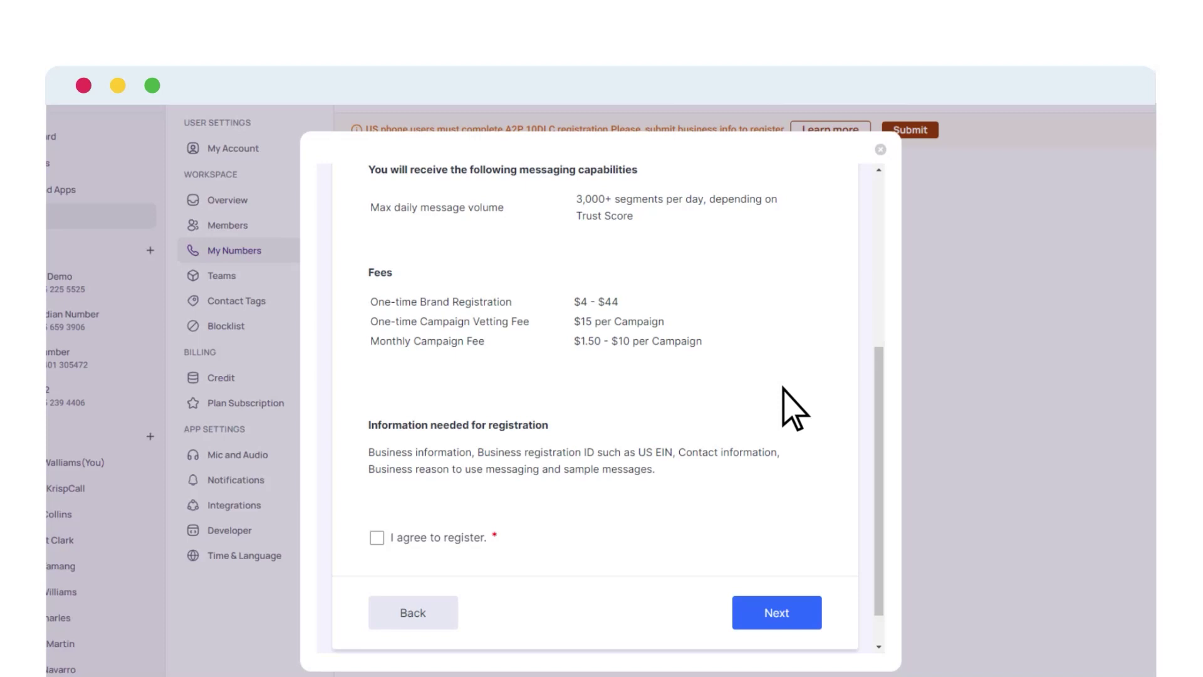
{"action": "left_click", "coordinate": [378, 538]}
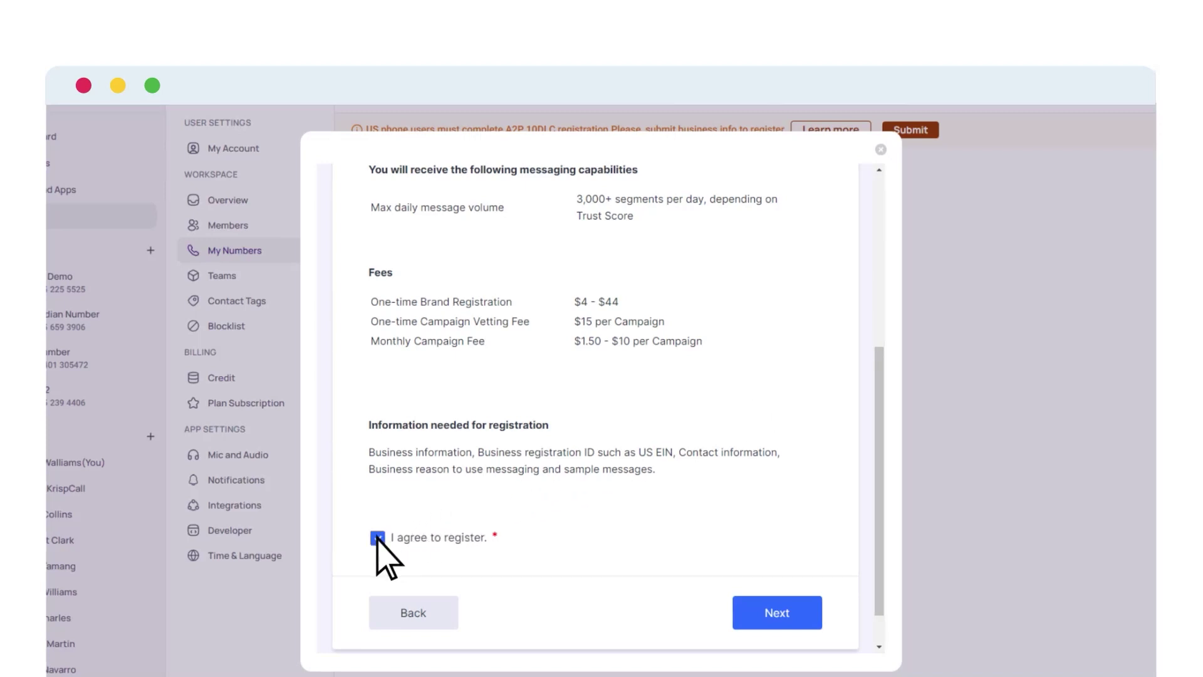
{"action": "left_click", "coordinate": [783, 613]}
Step: Save the business details and move on to the address step
{"action": "scroll", "coordinate": [783, 617], "scroll_direction": "down", "scroll_amount": 5}
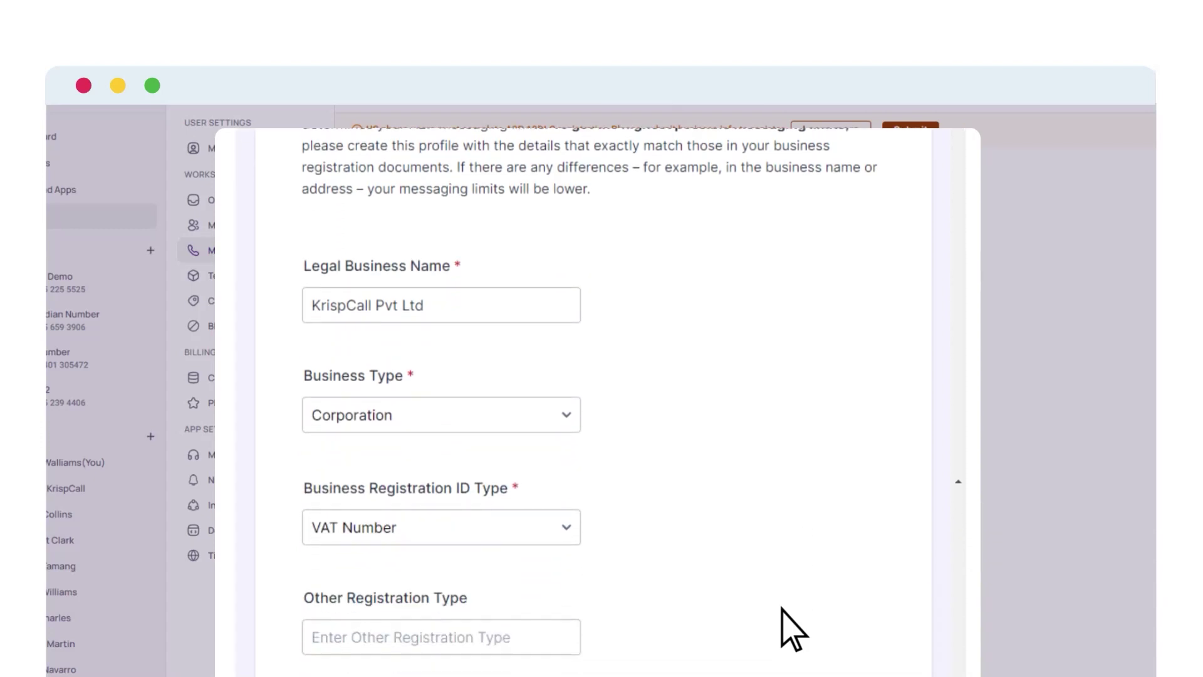
{"action": "scroll", "coordinate": [782, 608], "scroll_direction": "down", "scroll_amount": 7}
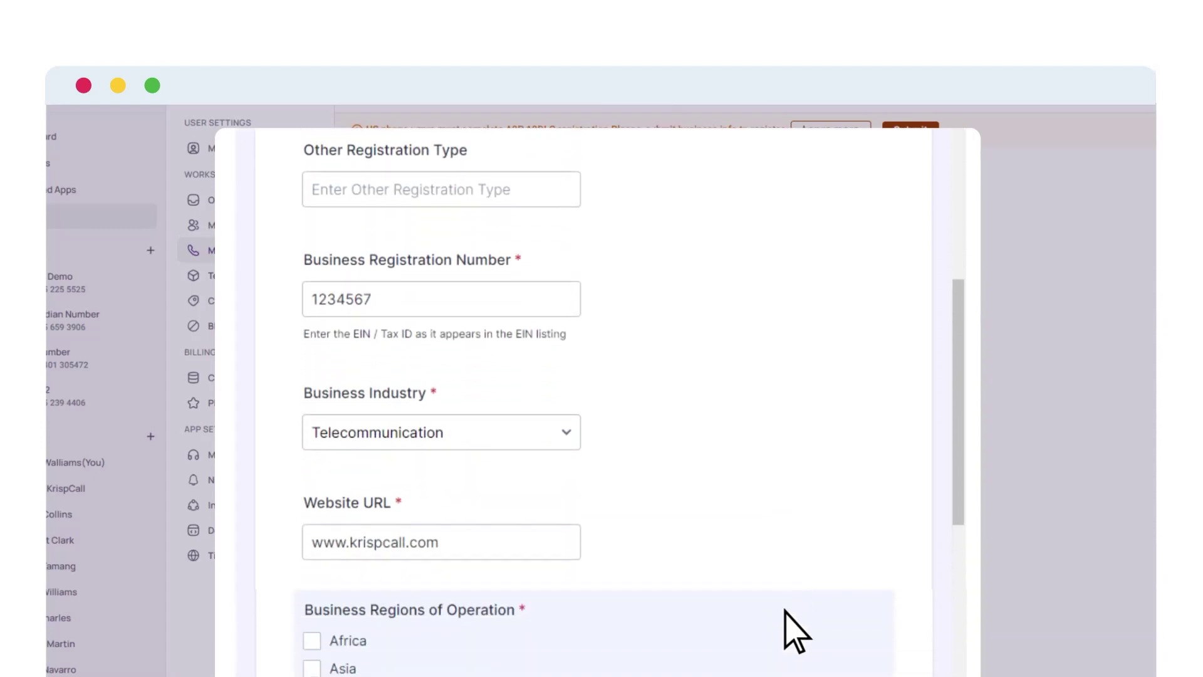
{"action": "scroll", "coordinate": [793, 629], "scroll_direction": "down", "scroll_amount": 3}
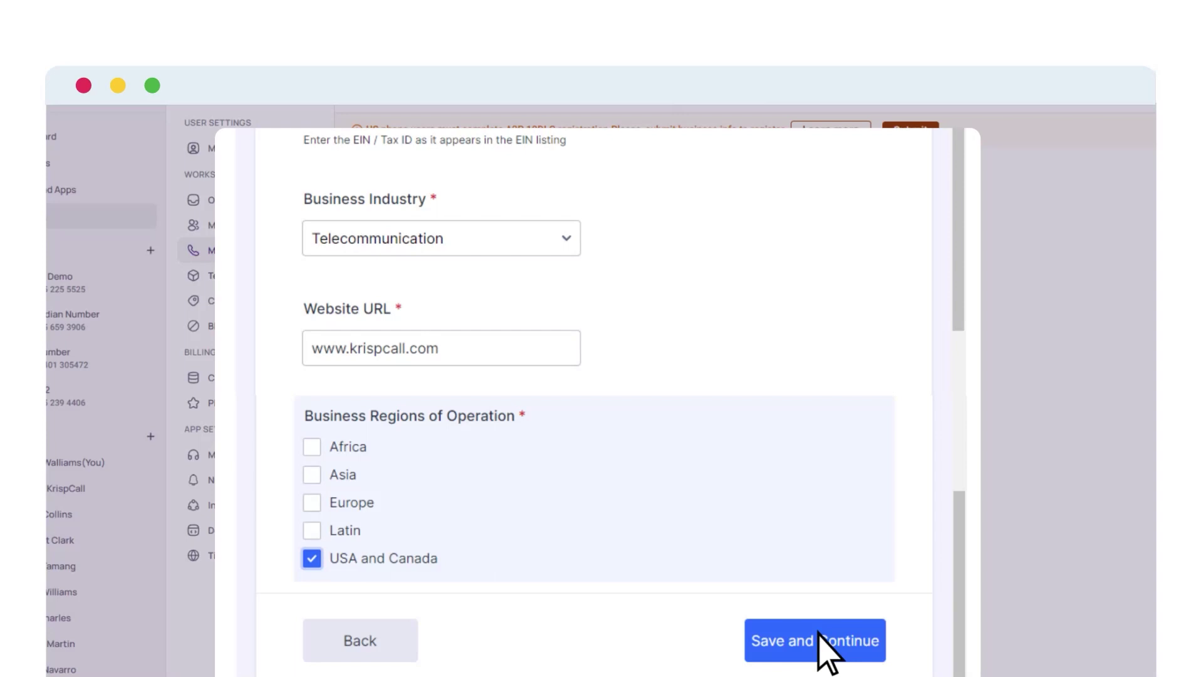
{"action": "left_click", "coordinate": [820, 640]}
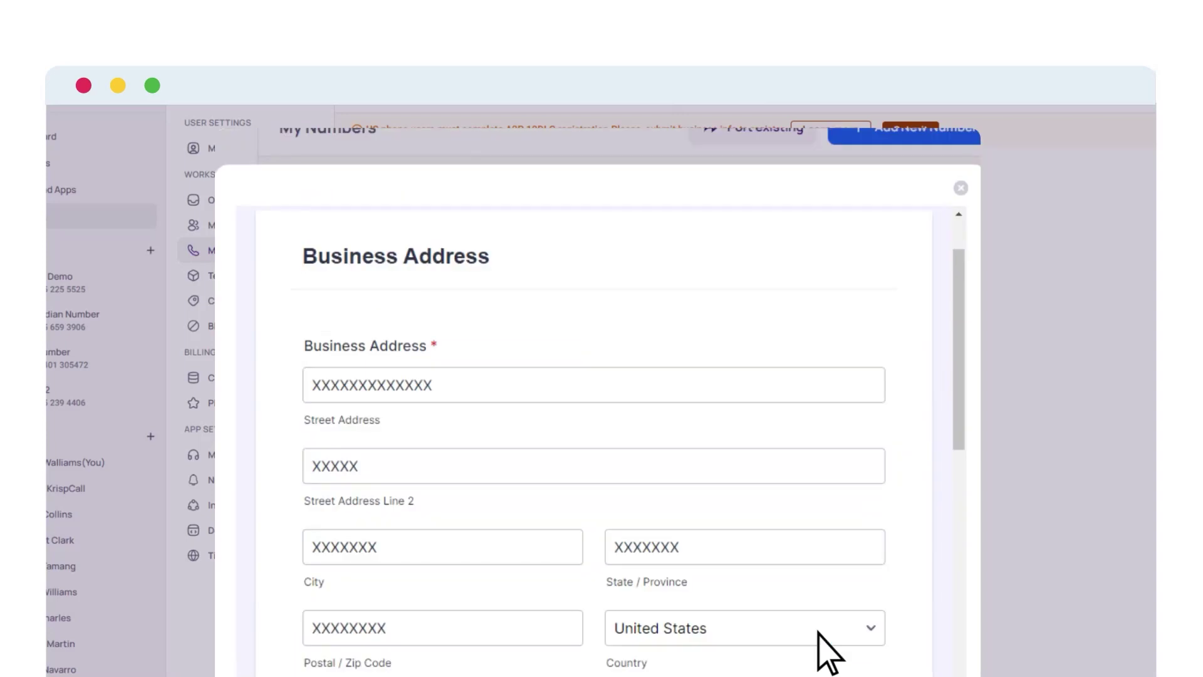
{"action": "scroll", "coordinate": [821, 641], "scroll_direction": "down", "scroll_amount": 7}
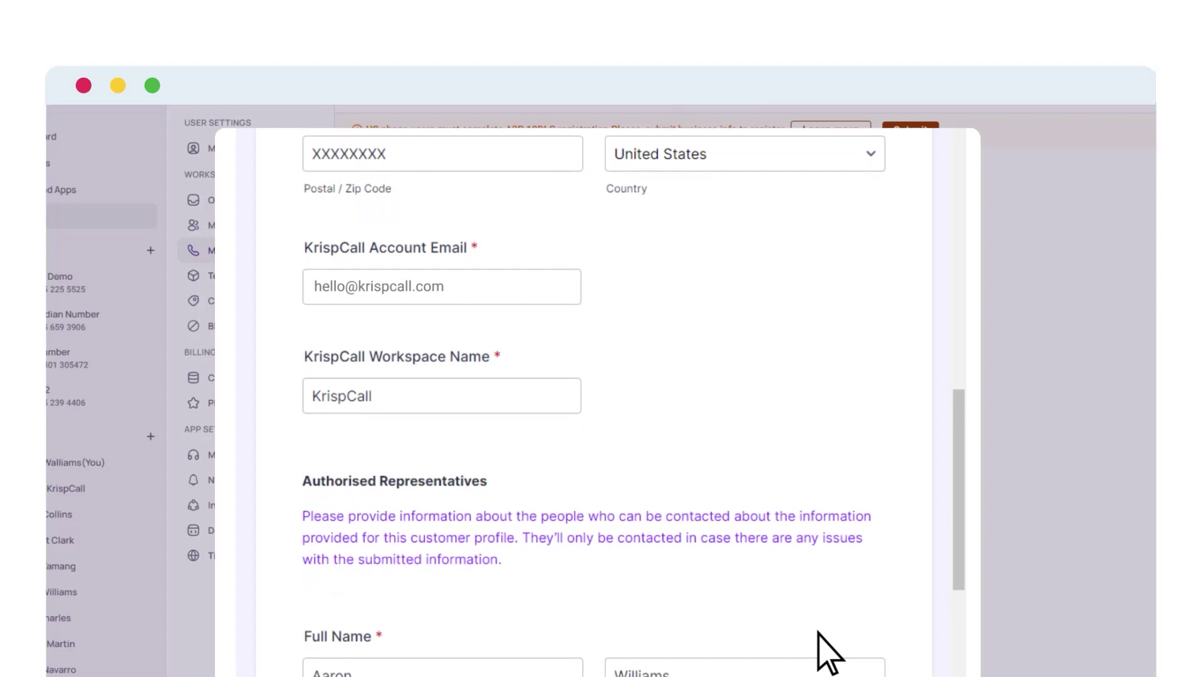
{"action": "scroll", "coordinate": [827, 652], "scroll_direction": "down", "scroll_amount": 6}
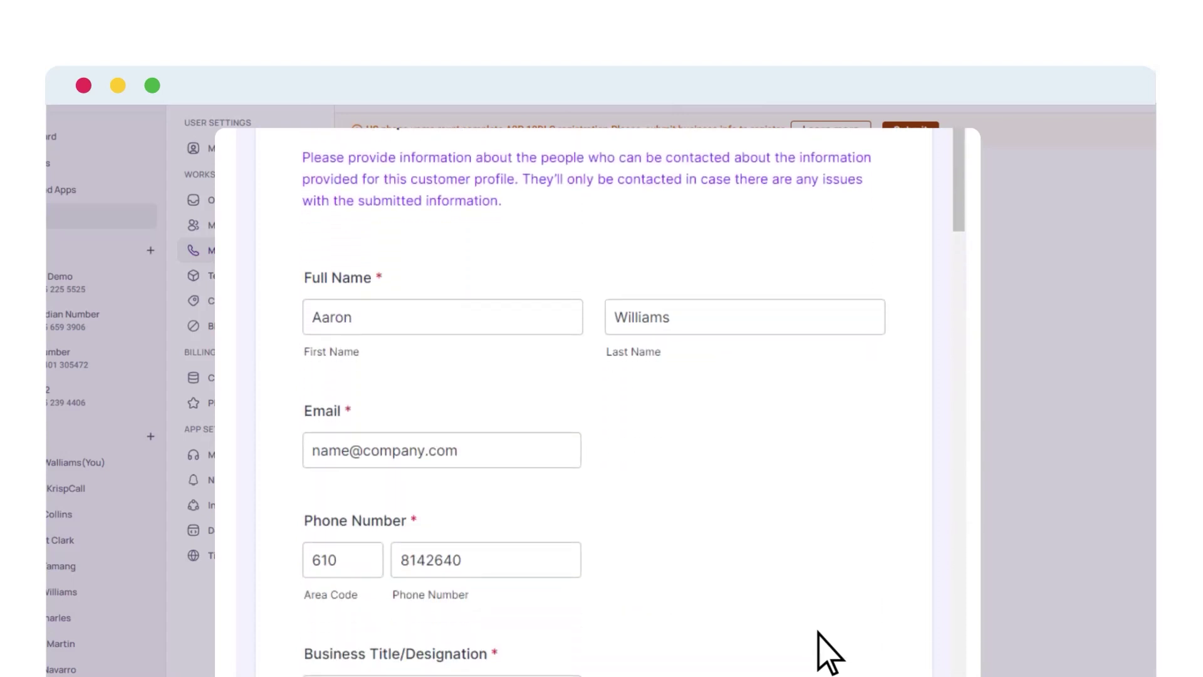
{"action": "scroll", "coordinate": [820, 640], "scroll_direction": "down", "scroll_amount": 7}
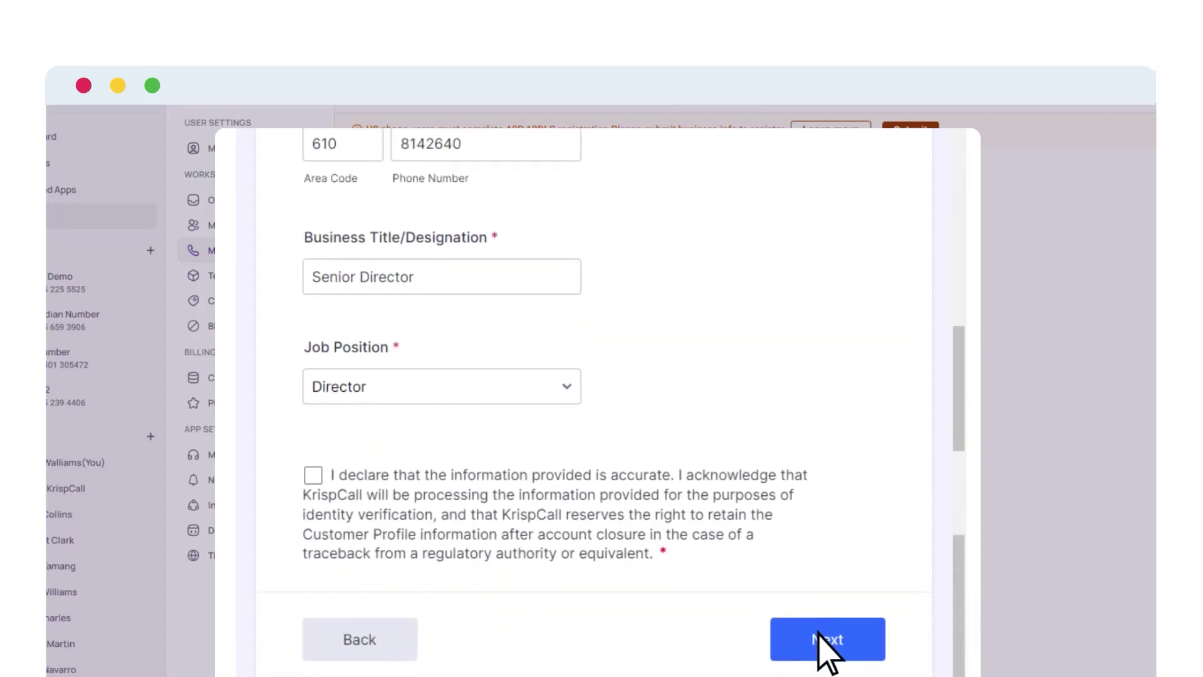
{"action": "left_click", "coordinate": [314, 476]}
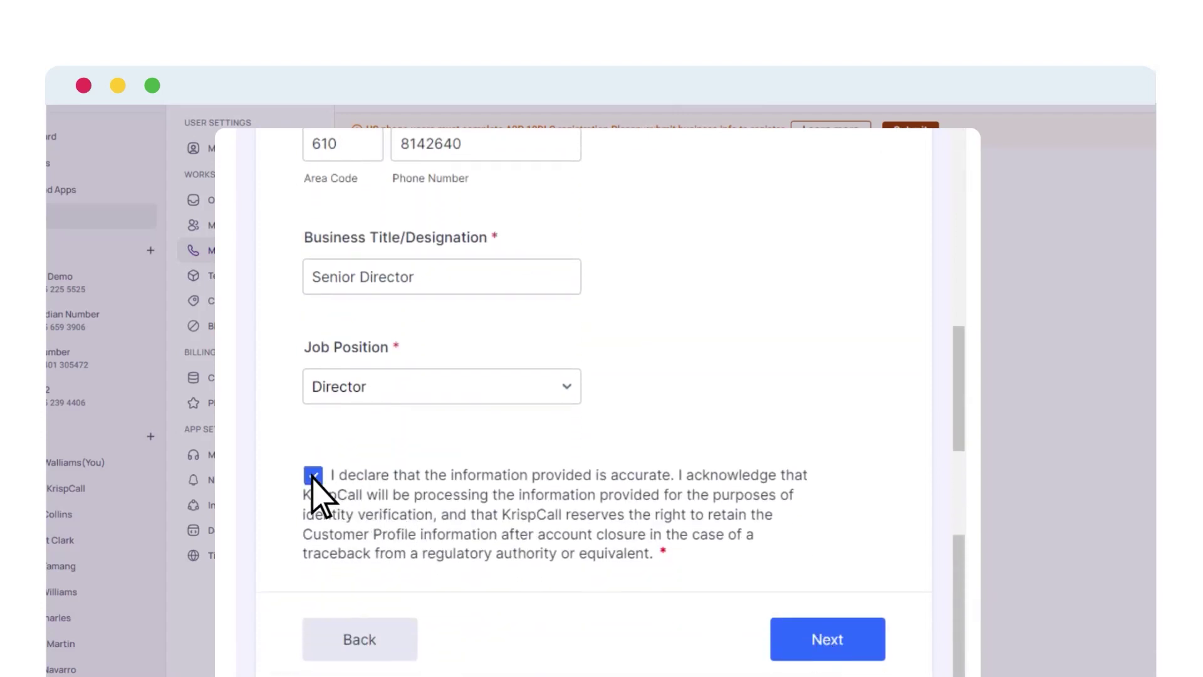
Step: Accept the brand registration agreement on the Submit Brand step and submit the brand
{"action": "left_click", "coordinate": [839, 641]}
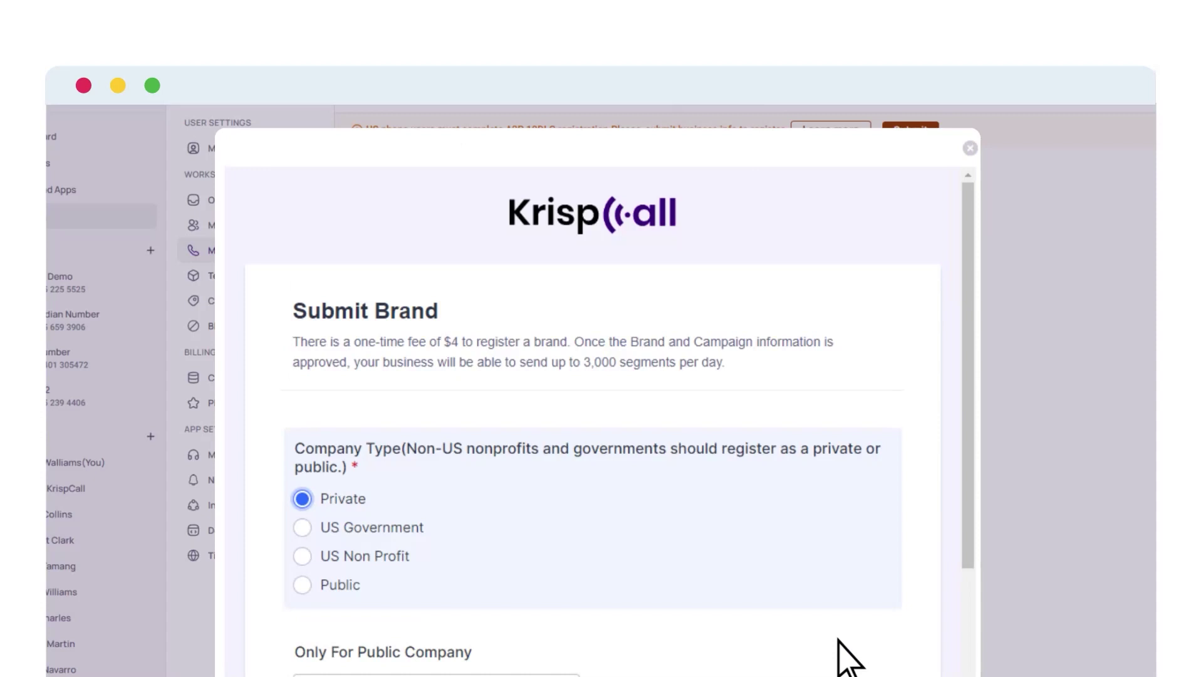
{"action": "scroll", "coordinate": [839, 642], "scroll_direction": "down", "scroll_amount": 5}
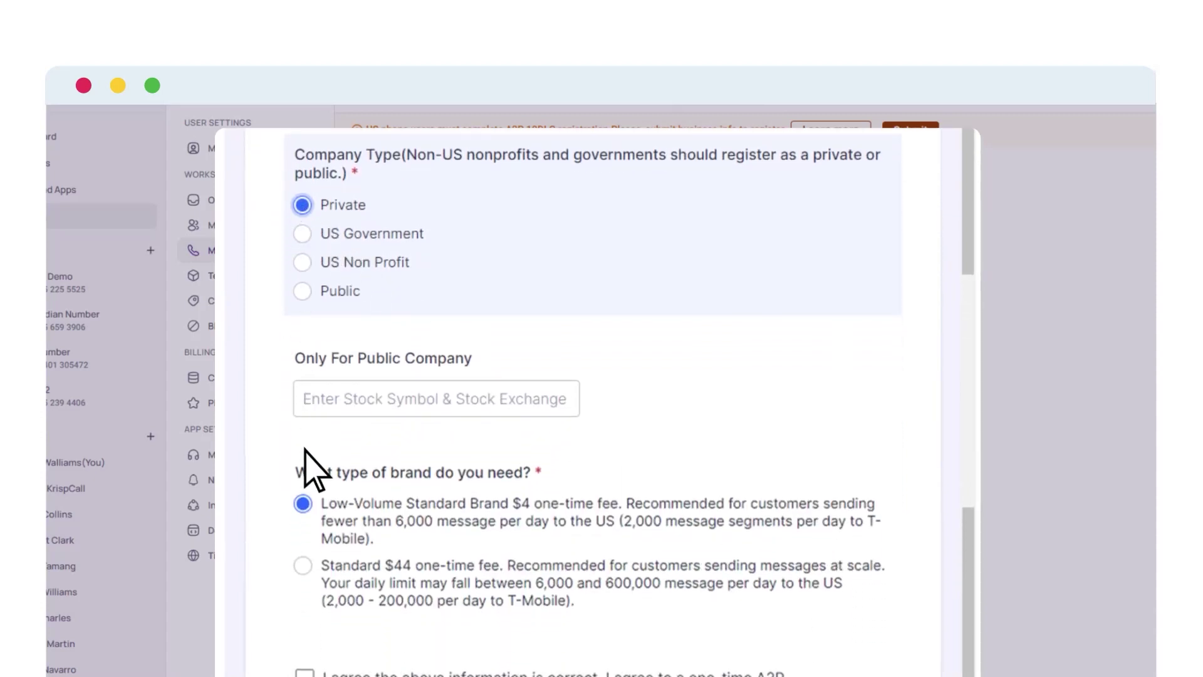
{"action": "scroll", "coordinate": [305, 511], "scroll_direction": "down", "scroll_amount": 2}
{"action": "left_click", "coordinate": [305, 513]}
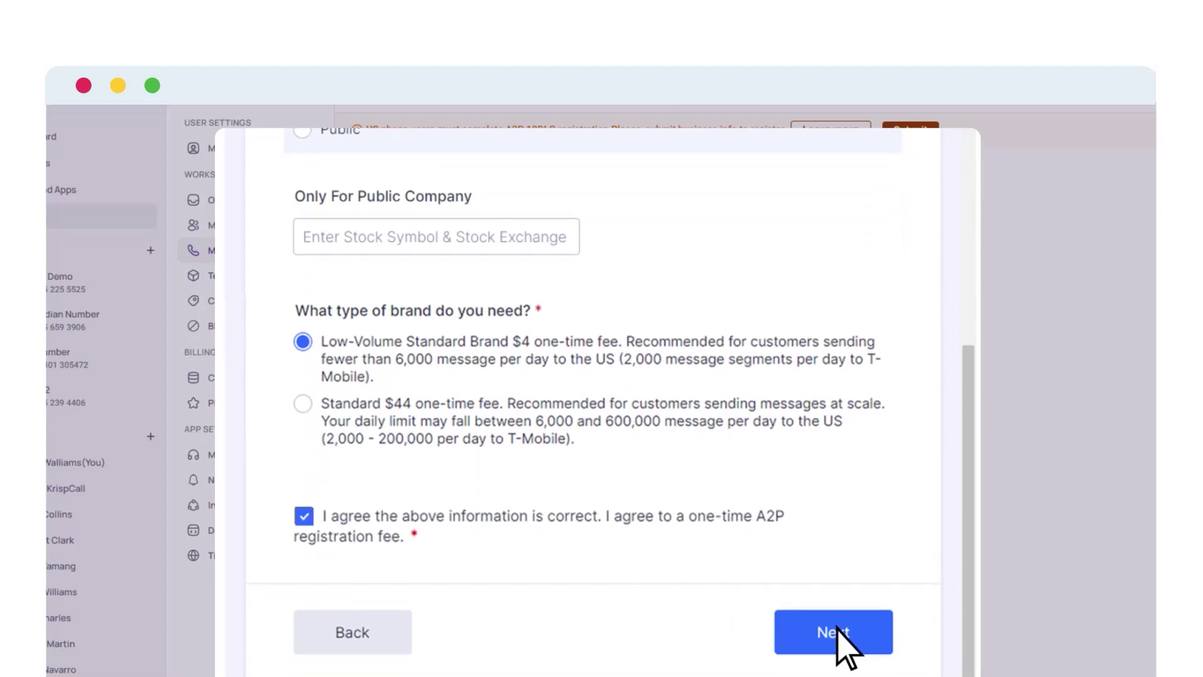
{"action": "left_click", "coordinate": [835, 627]}
Step: Choose the Marketing ($10/month) campaign use case and accept the A2P fees and terms
{"action": "left_click", "coordinate": [446, 473]}
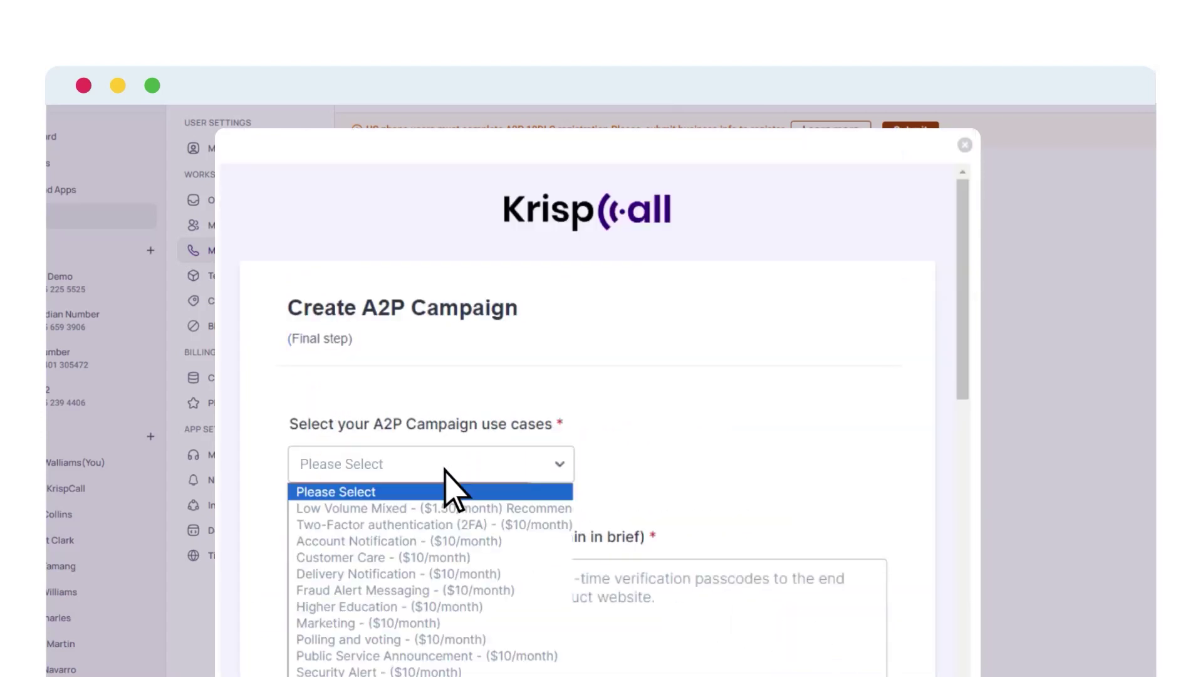
{"action": "left_click", "coordinate": [354, 624]}
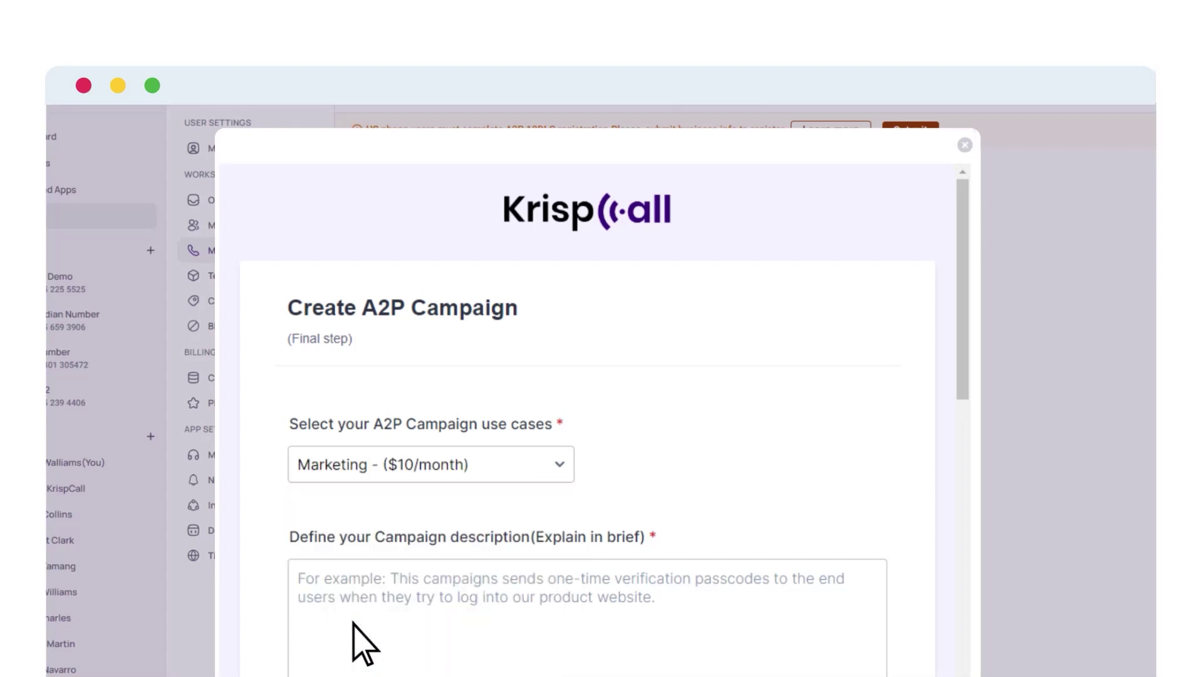
{"action": "scroll", "coordinate": [355, 626], "scroll_direction": "down", "scroll_amount": 5}
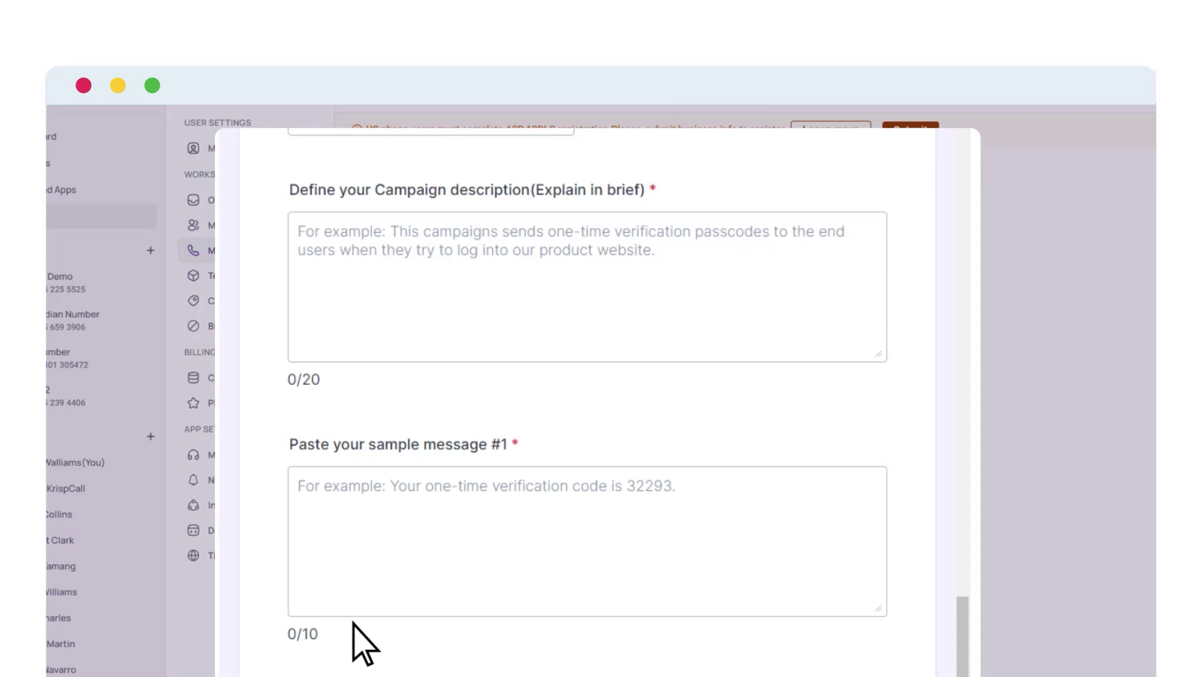
{"action": "scroll", "coordinate": [354, 625], "scroll_direction": "down", "scroll_amount": 10}
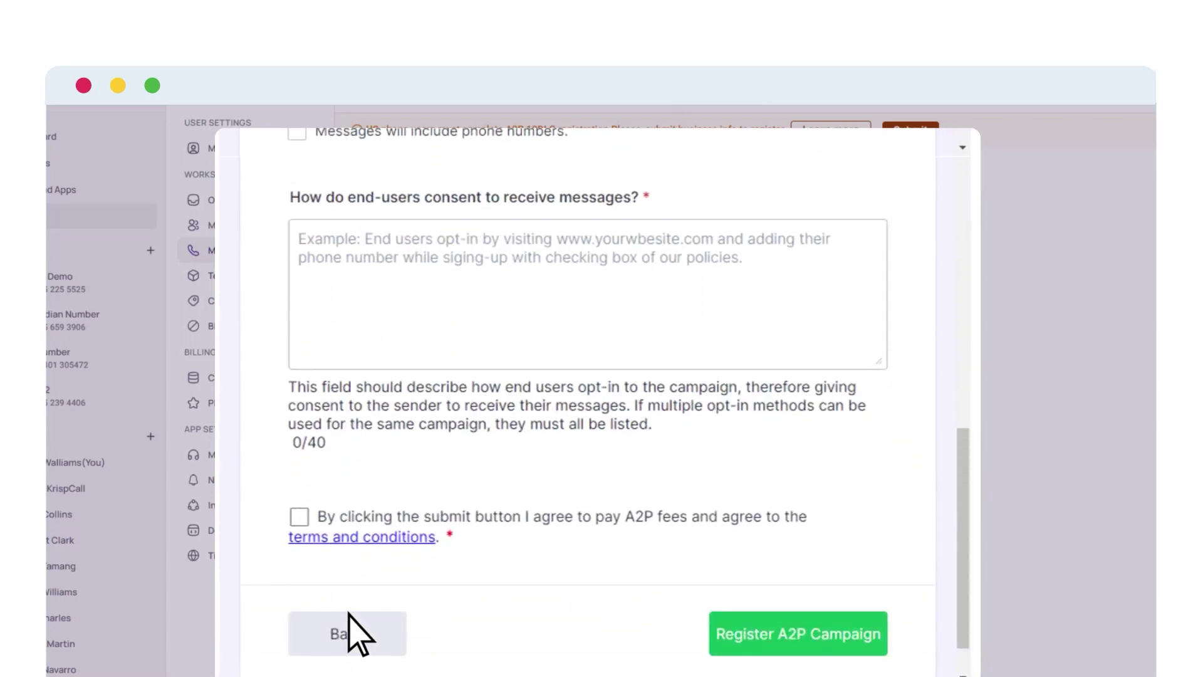
{"action": "left_click", "coordinate": [300, 515]}
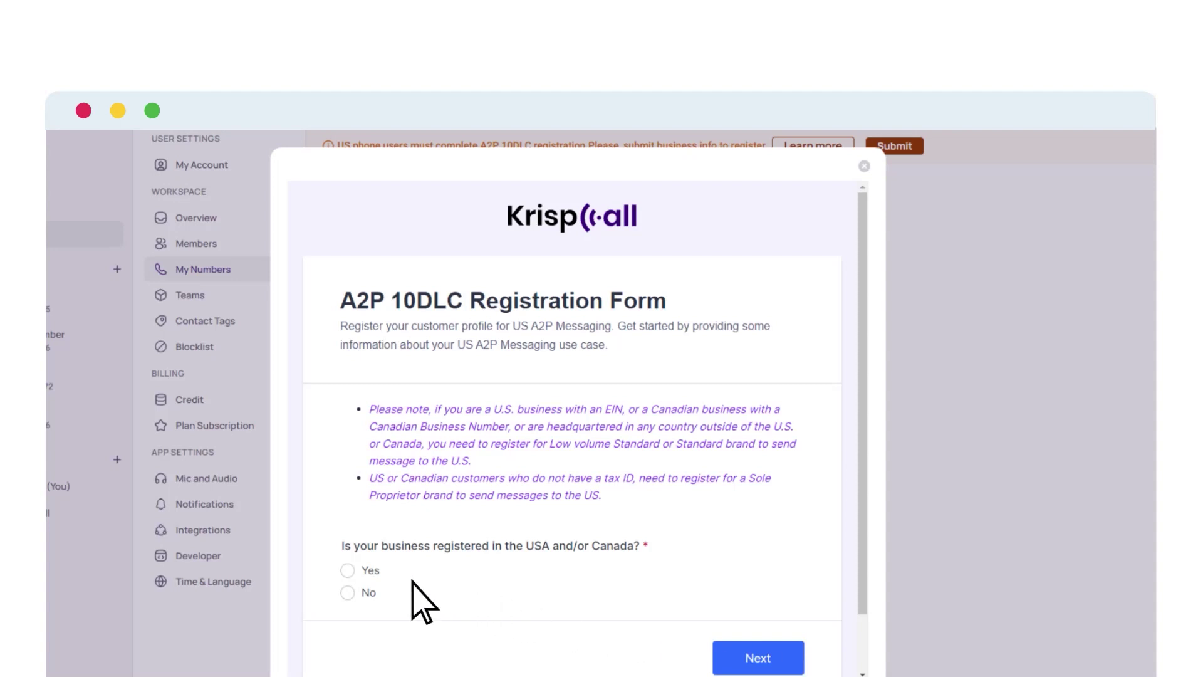
Step: Declare the business as registered in USA/Canada with no tax ID
{"action": "left_click", "coordinate": [348, 570]}
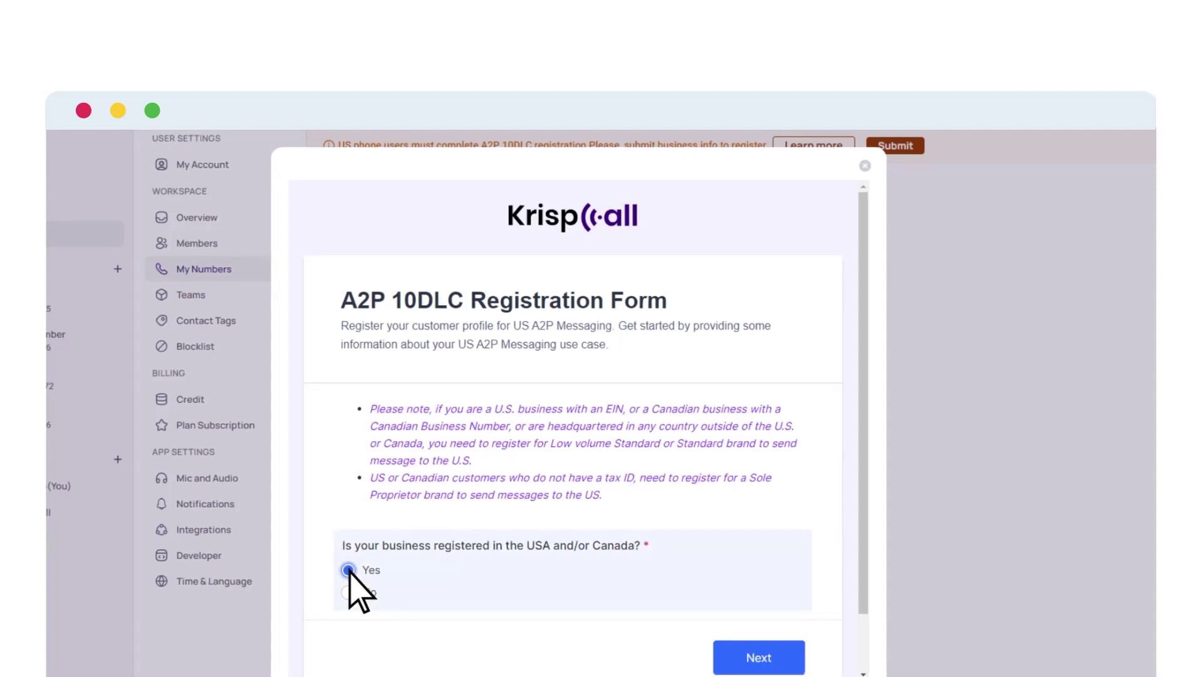
{"action": "left_click", "coordinate": [763, 656]}
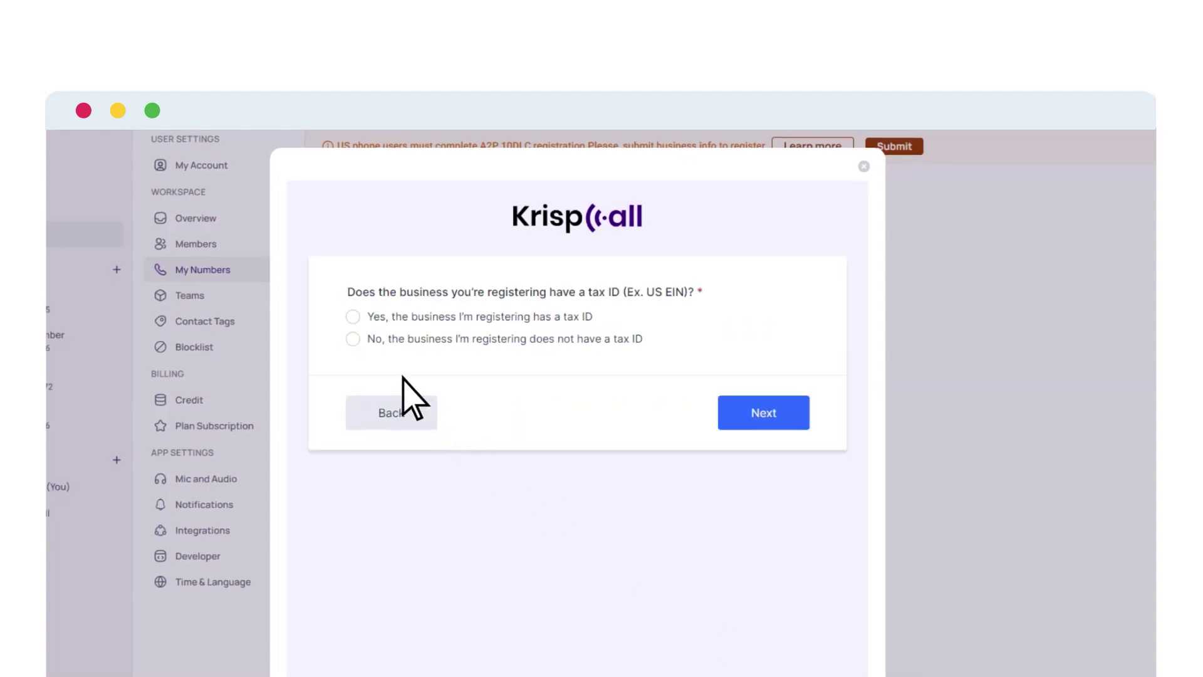
{"action": "left_click", "coordinate": [353, 338]}
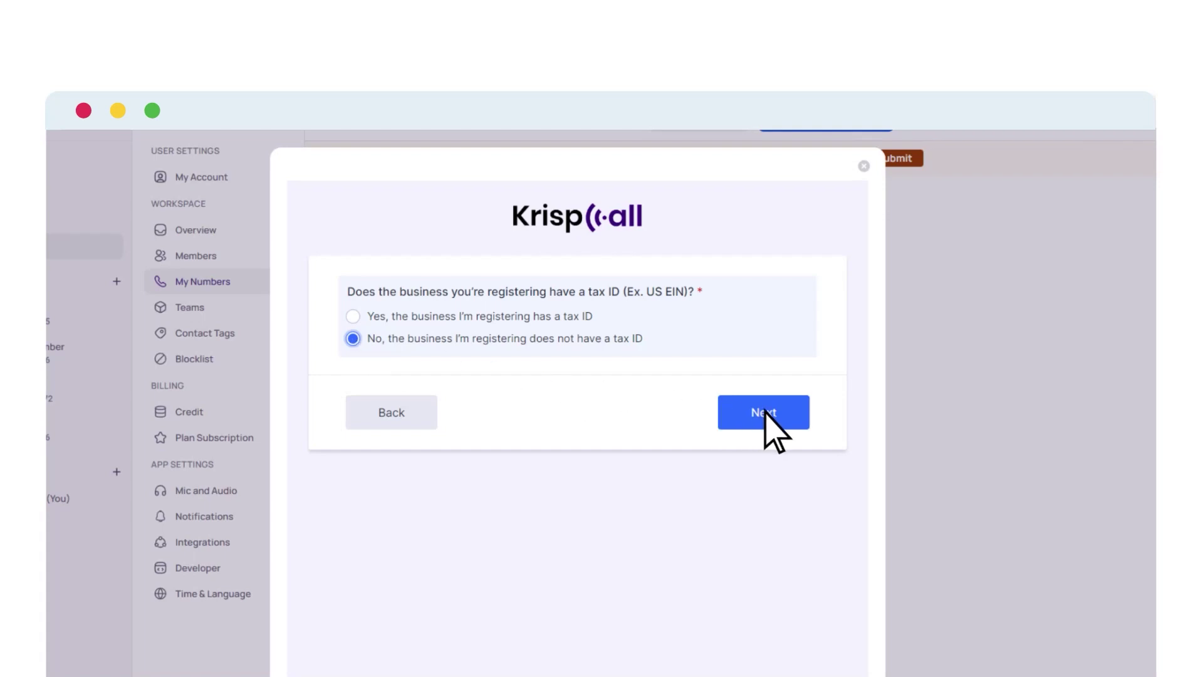
{"action": "left_click", "coordinate": [773, 429]}
Step: Agree to register as a sole proprietor and choose the Sole Proprietor package
{"action": "scroll", "coordinate": [764, 411], "scroll_direction": "down", "scroll_amount": 10}
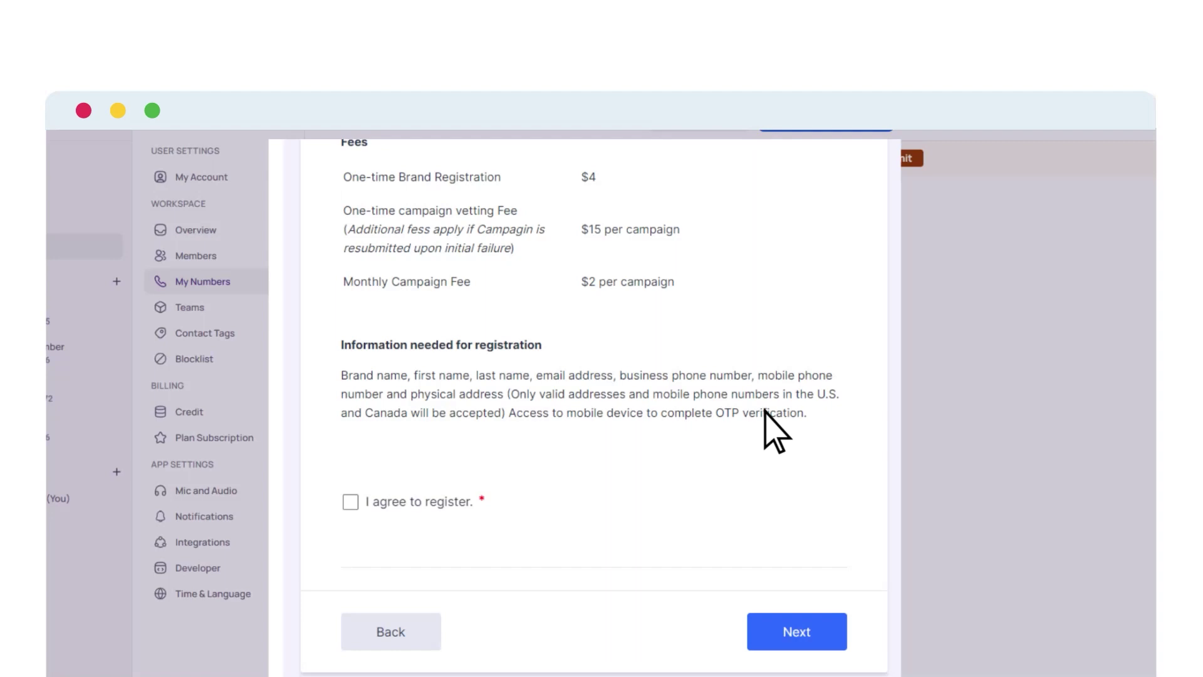
{"action": "left_click", "coordinate": [349, 502]}
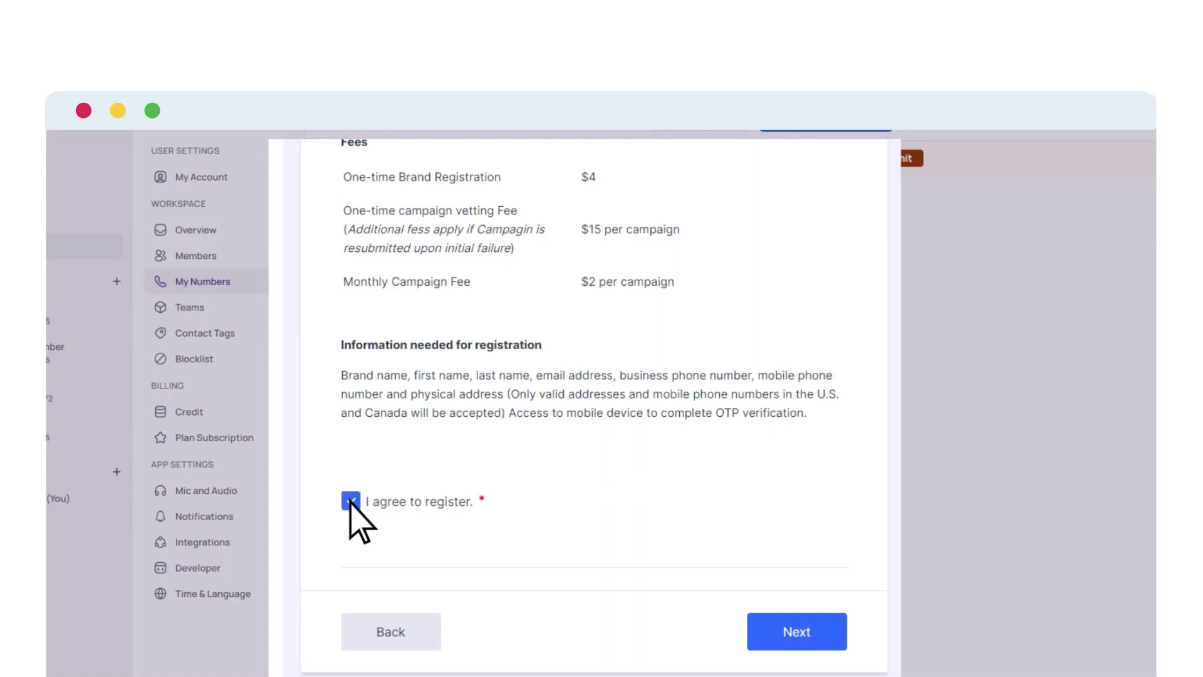
{"action": "left_click", "coordinate": [794, 632]}
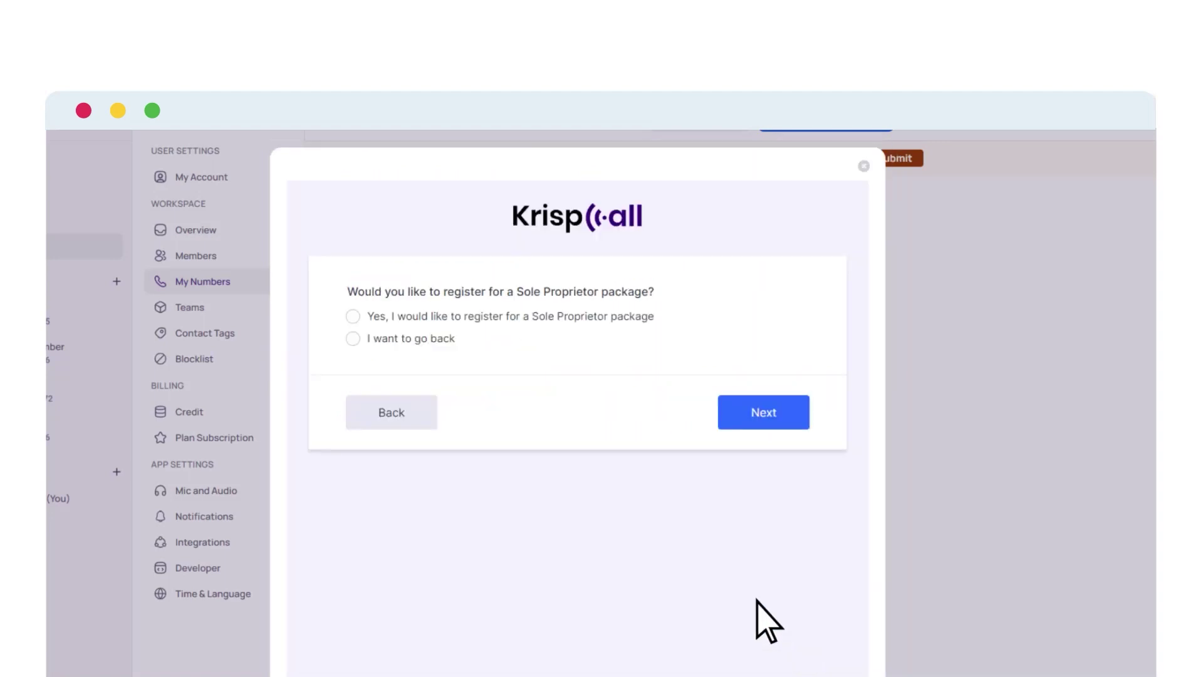
{"action": "left_click", "coordinate": [353, 316]}
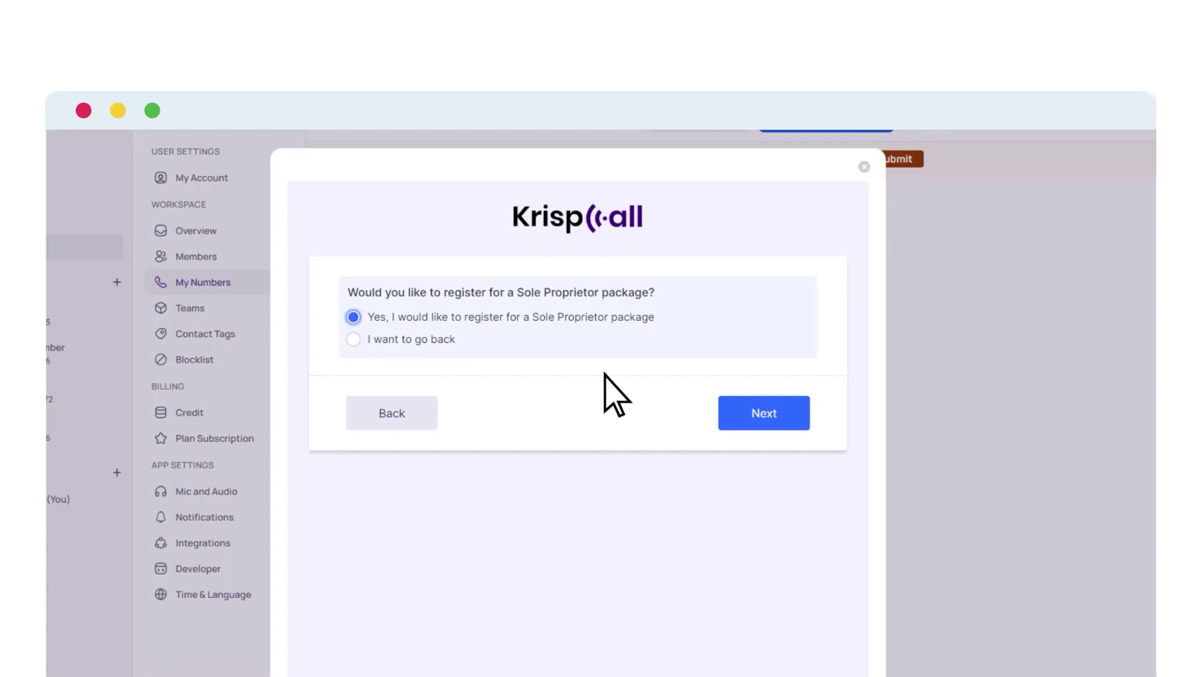
{"action": "left_click", "coordinate": [773, 419]}
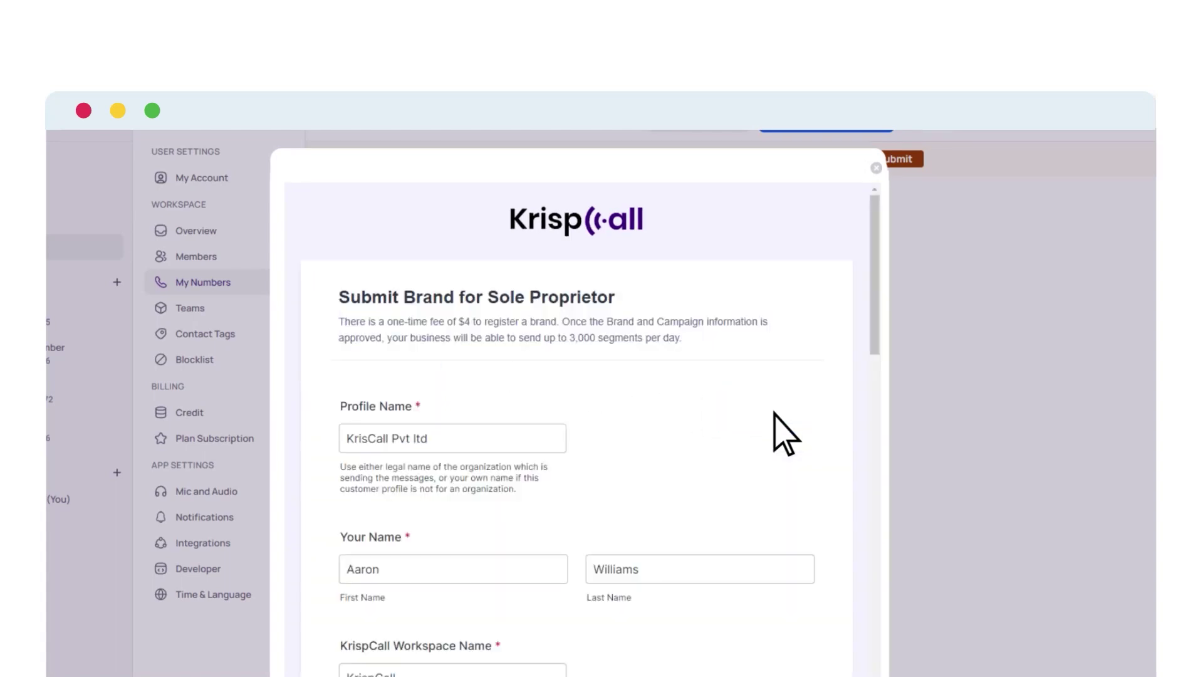
Step: Confirm the sole-proprietor brand information, agree to the fee, and submit the brand
{"action": "scroll", "coordinate": [783, 432], "scroll_direction": "down", "scroll_amount": 15}
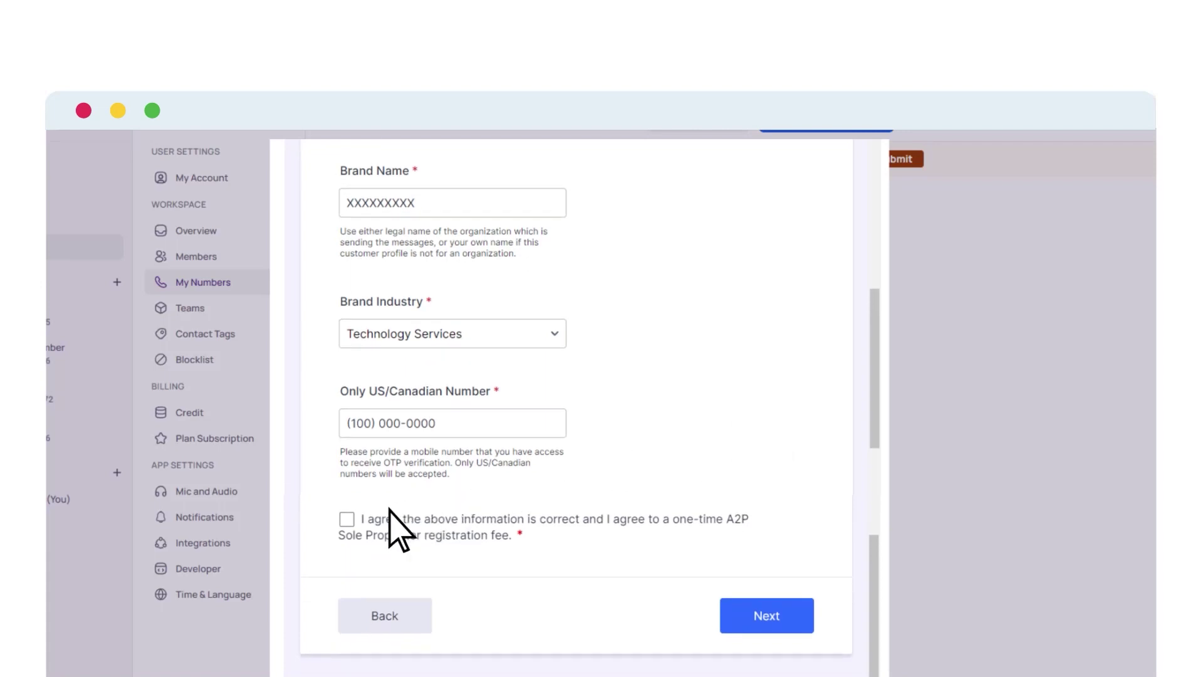
{"action": "left_click", "coordinate": [346, 519]}
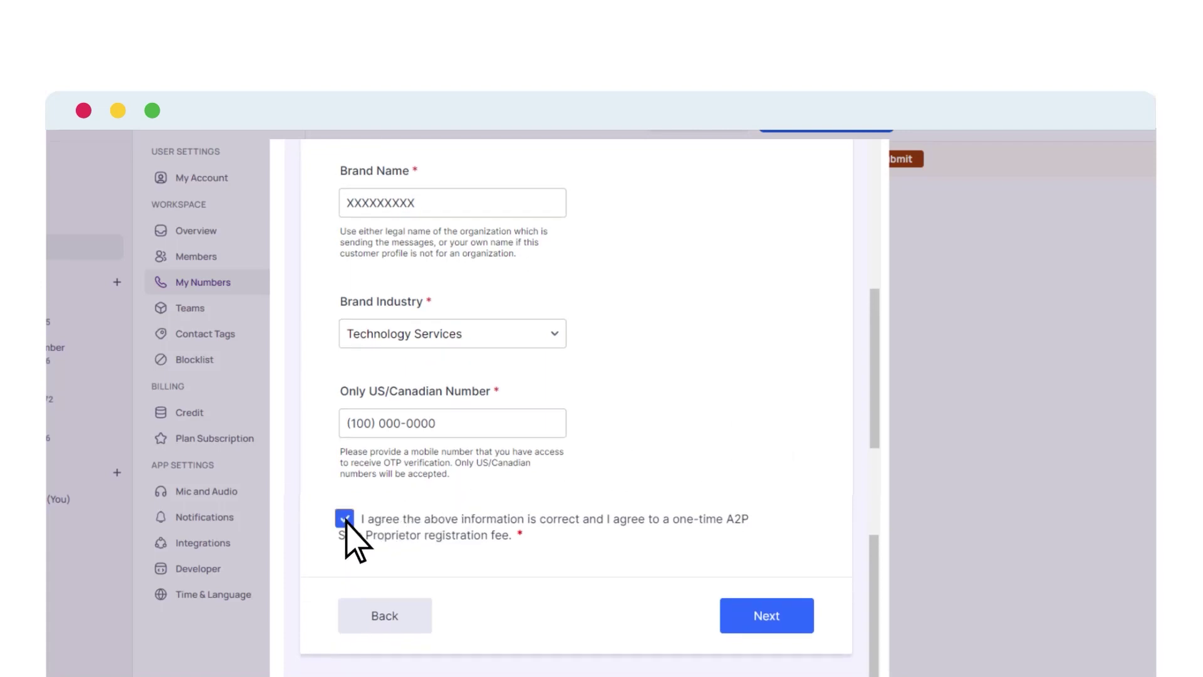
{"action": "left_click", "coordinate": [758, 612]}
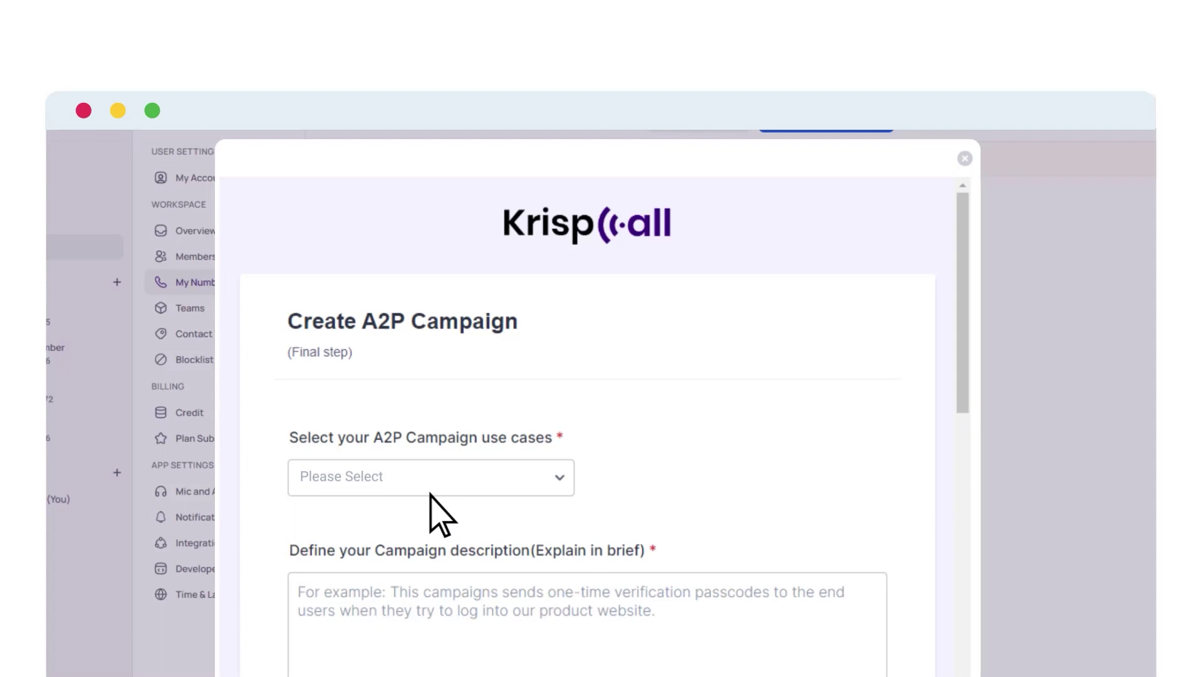
Step: Set the campaign use case to Marketing ($10/month)
{"action": "left_click", "coordinate": [385, 477]}
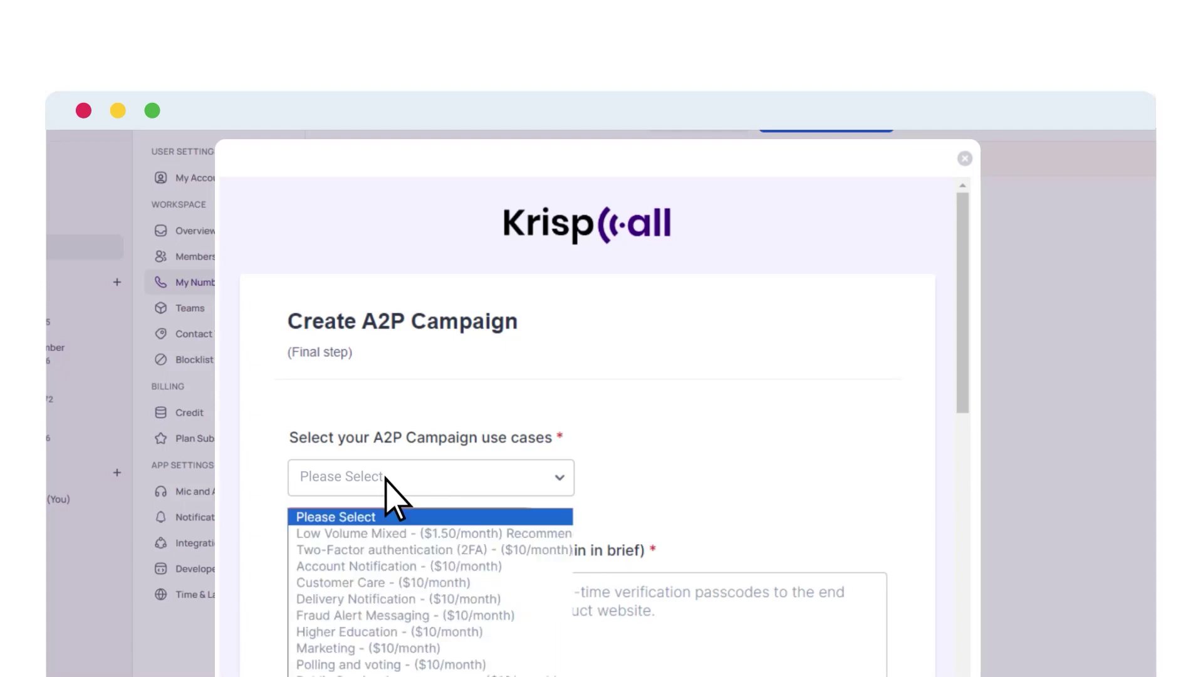
{"action": "left_click", "coordinate": [334, 648]}
{"action": "scroll", "coordinate": [334, 649], "scroll_direction": "down", "scroll_amount": 1}
{"action": "scroll", "coordinate": [334, 651], "scroll_direction": "down", "scroll_amount": 10}
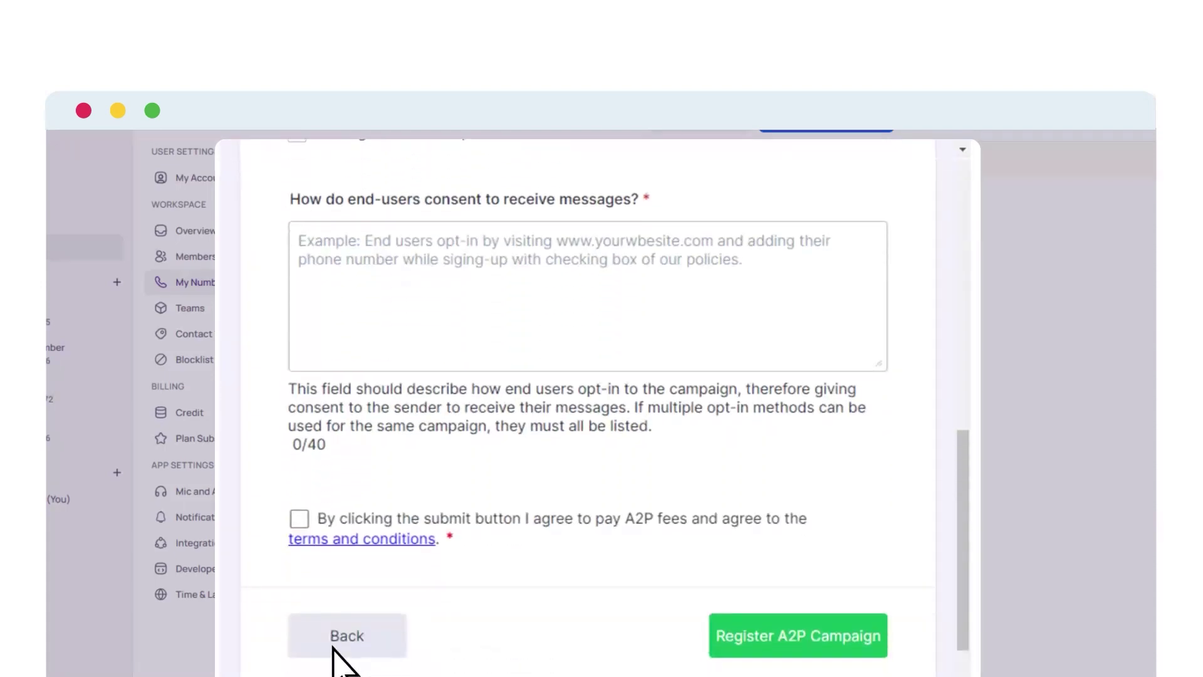